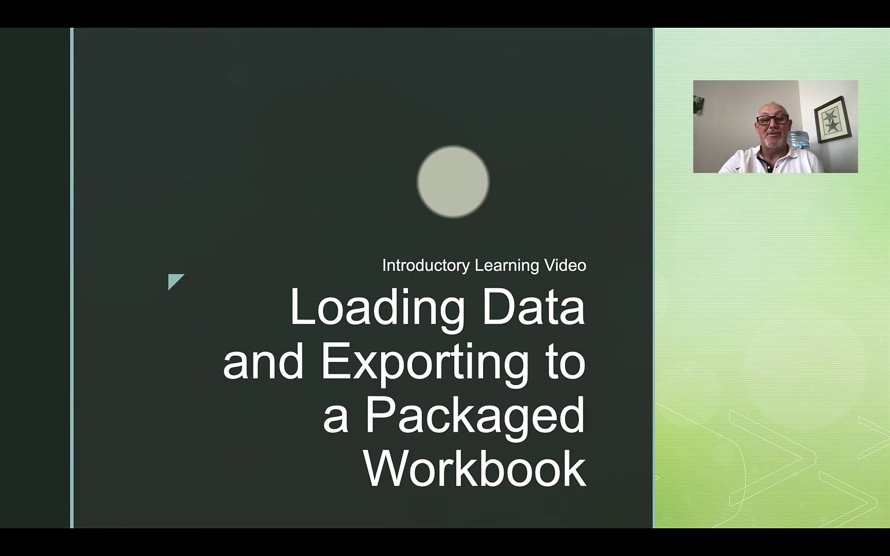
# Advance the slideshow to the 'Steps that we will cover' agenda slide
pyautogui.press('Right')
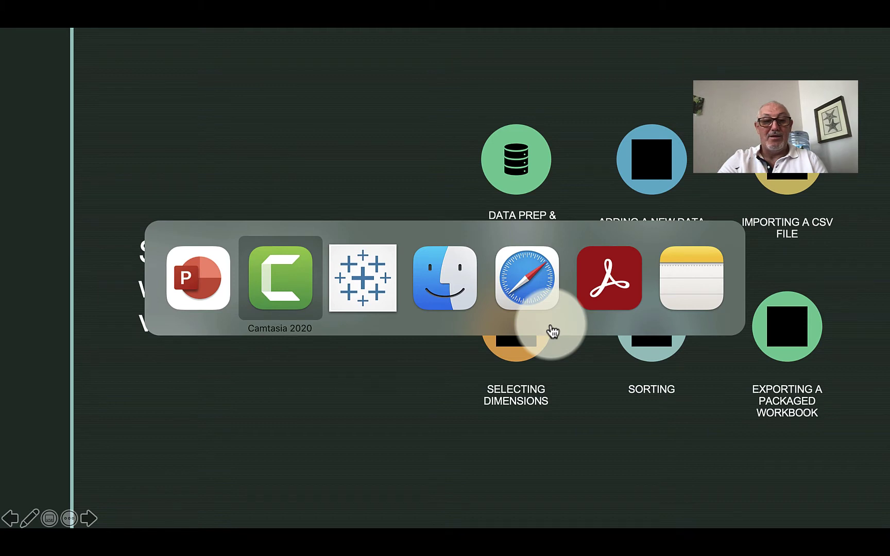
# Switch to Tableau and open the Superstore workbook from the start page
pyautogui.press('super+Tab')
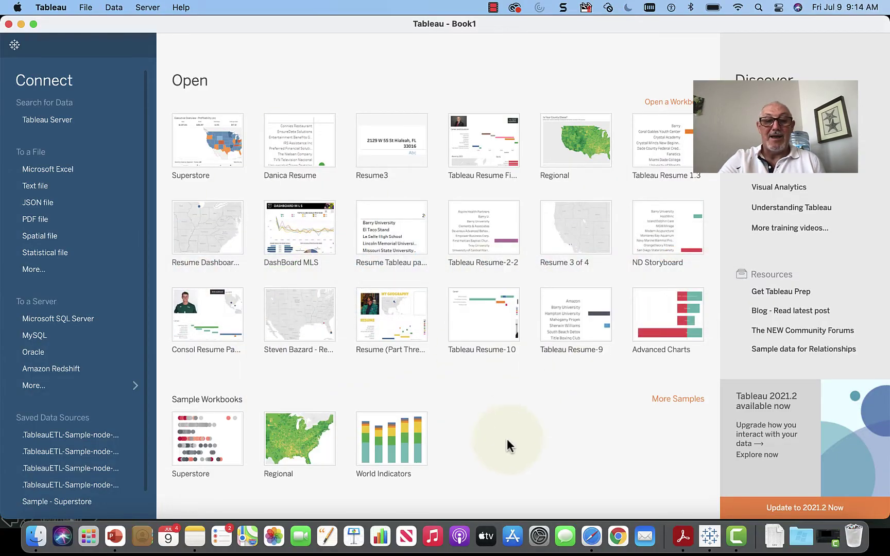
pyautogui.click(205, 440)
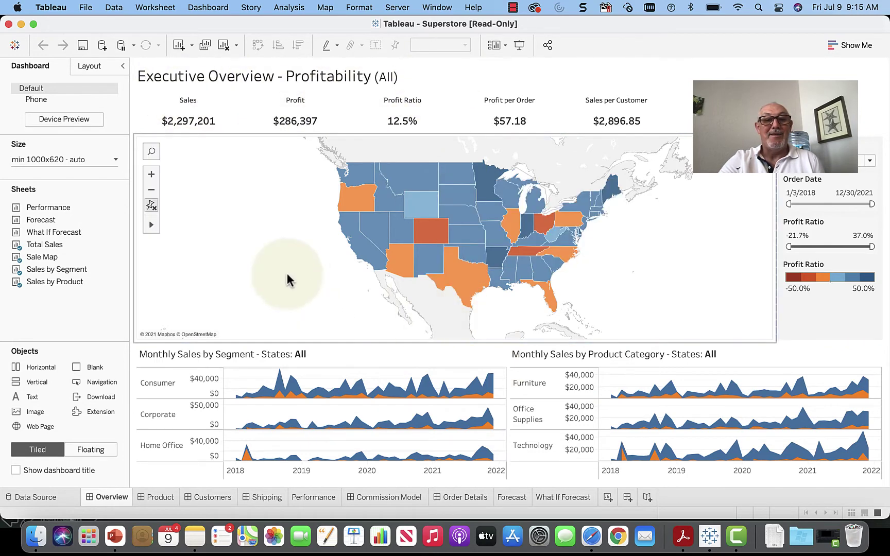
pyautogui.moveTo(487, 236)
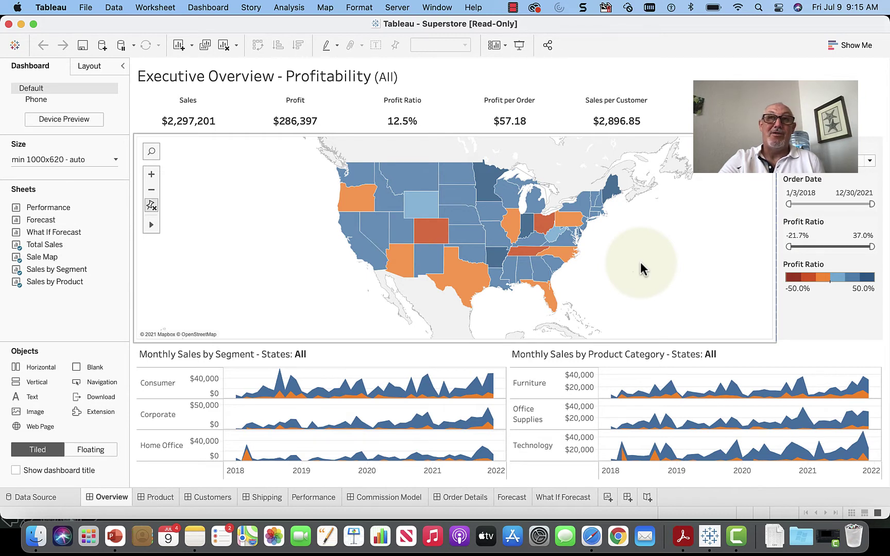
# Add a new worksheet after What If Forecast and rename it 'Customer Data'
pyautogui.click(608, 498)
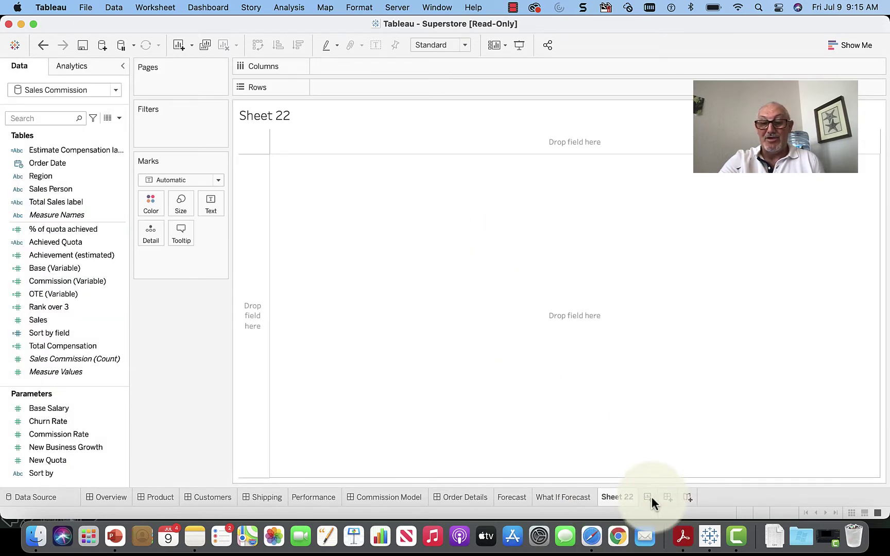
pyautogui.moveTo(628, 497); pyautogui.dragTo(618, 498)
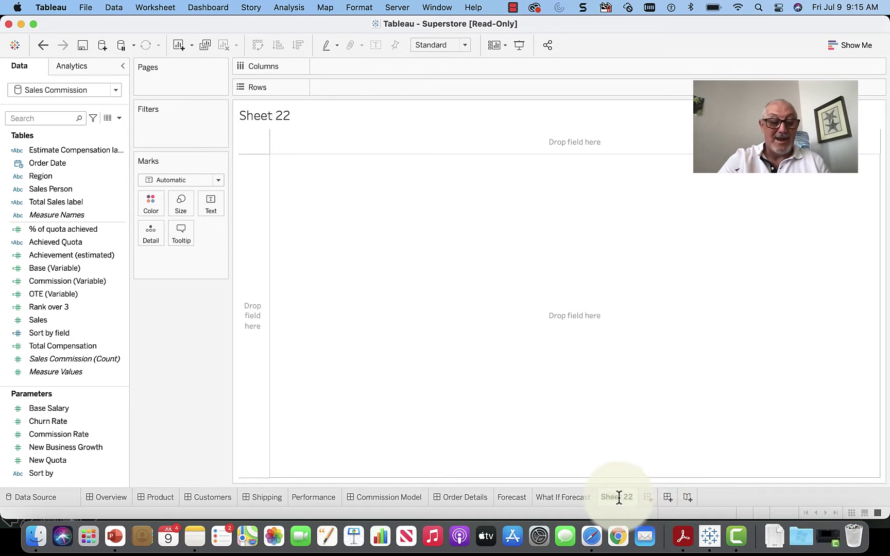
pyautogui.write('Cust')
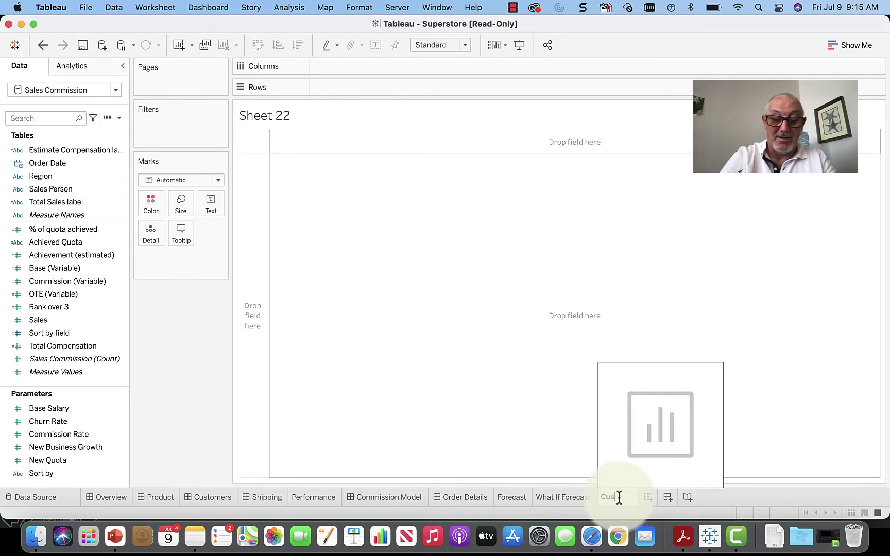
pyautogui.write('omer')
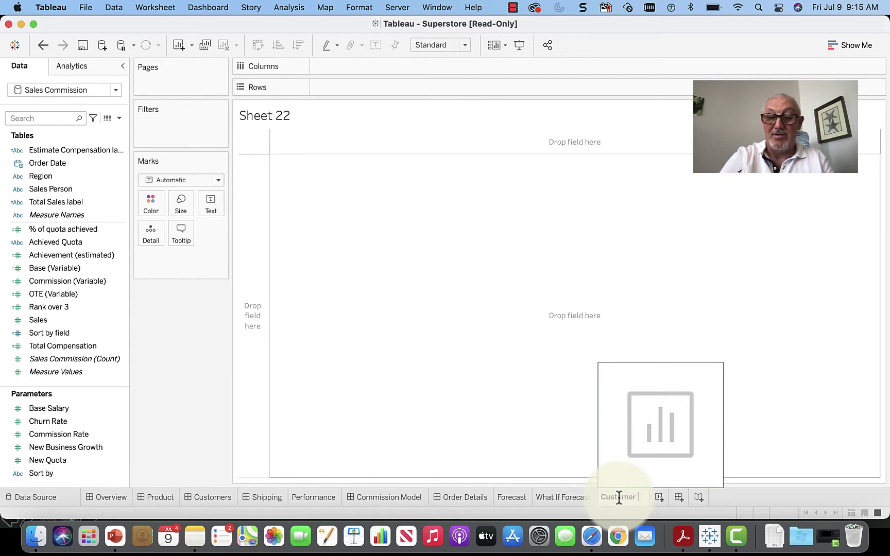
pyautogui.write(' Data')
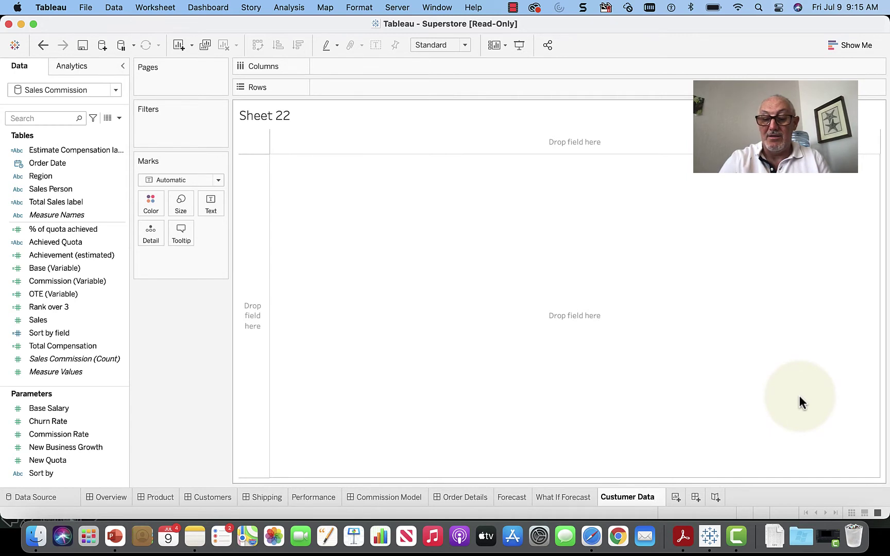
pyautogui.press('BackSpace')
pyautogui.press('BackSpace')
pyautogui.press('BackSpace')
pyautogui.press('BackSpace')
pyautogui.press('BackSpace')
pyautogui.press('BackSpace')
pyautogui.press('BackSpace')
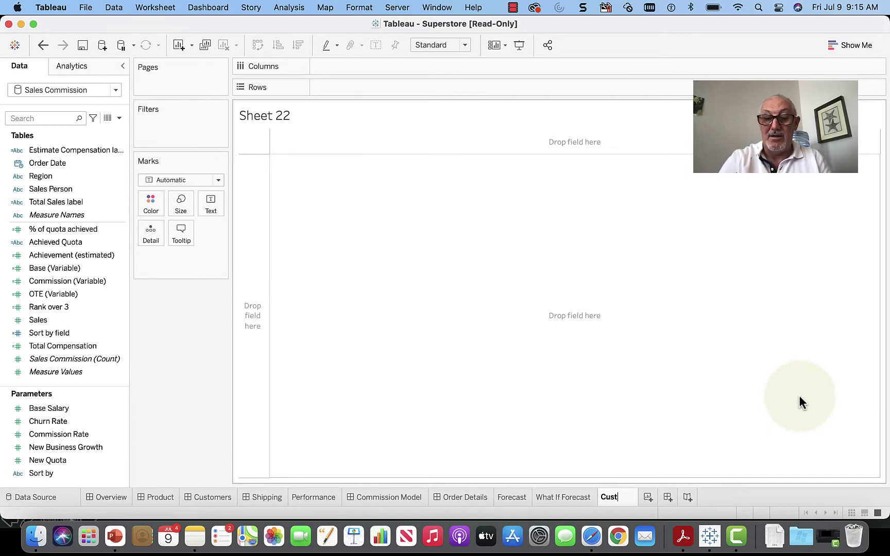
pyautogui.write('omer')
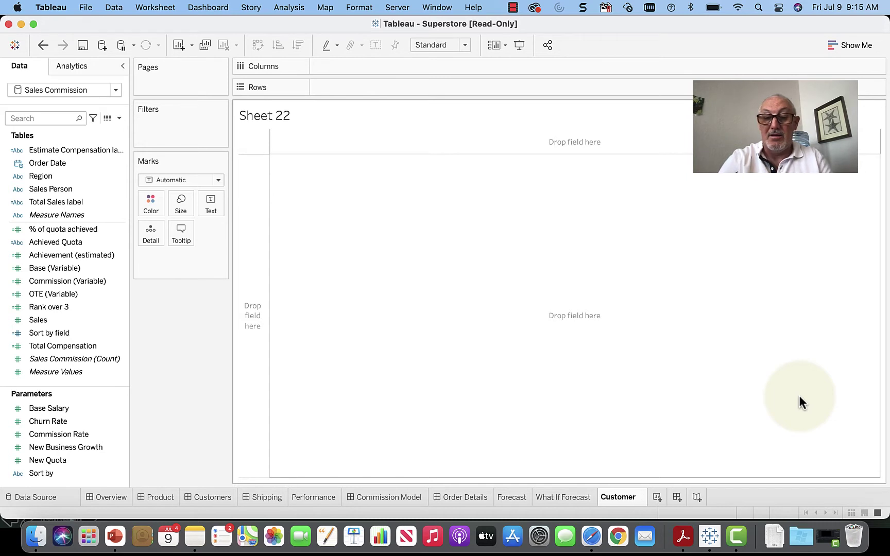
pyautogui.write(' Data')
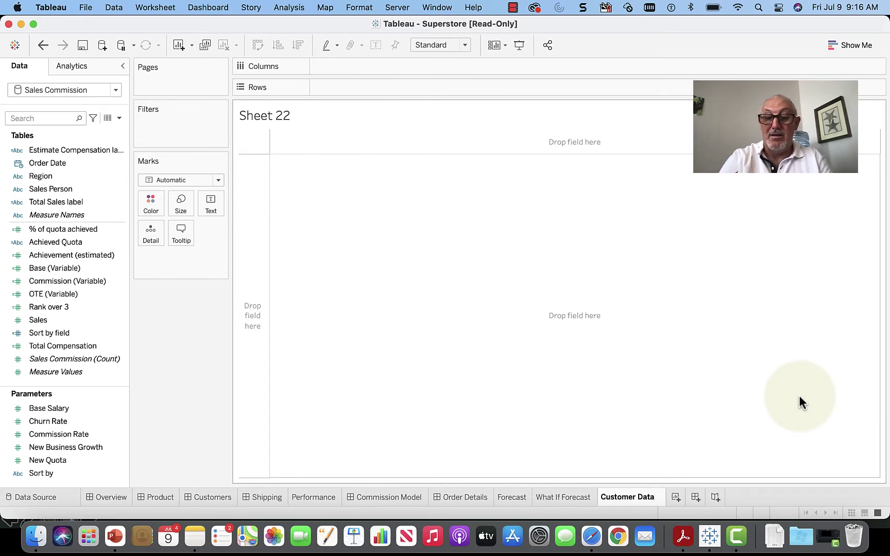
pyautogui.press('Return')
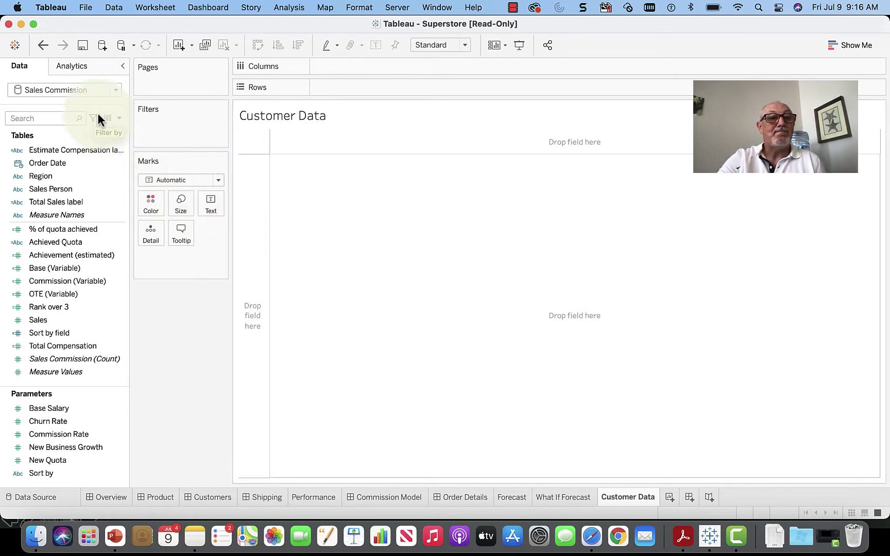
pyautogui.click(320, 114)
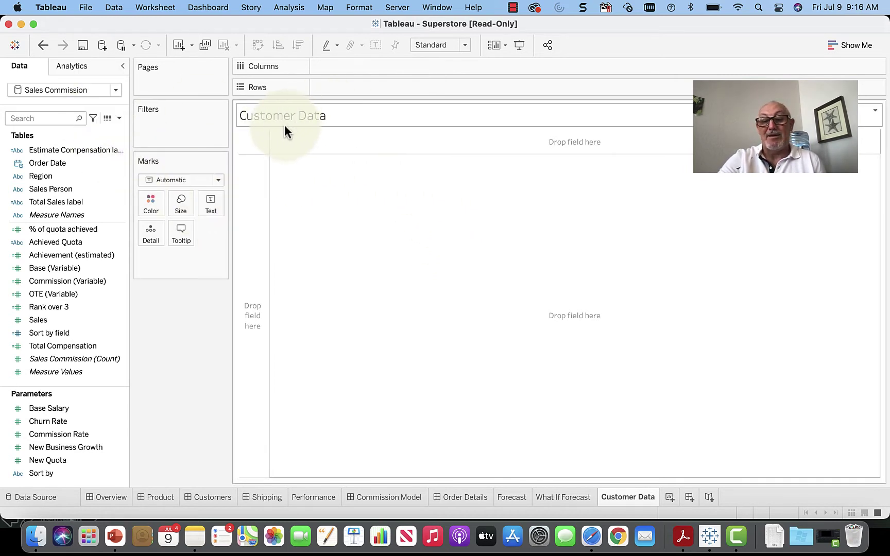
# Start a new text-file data source with credit_card_datal.csv from the 100 Video Files folder
pyautogui.click(116, 7)
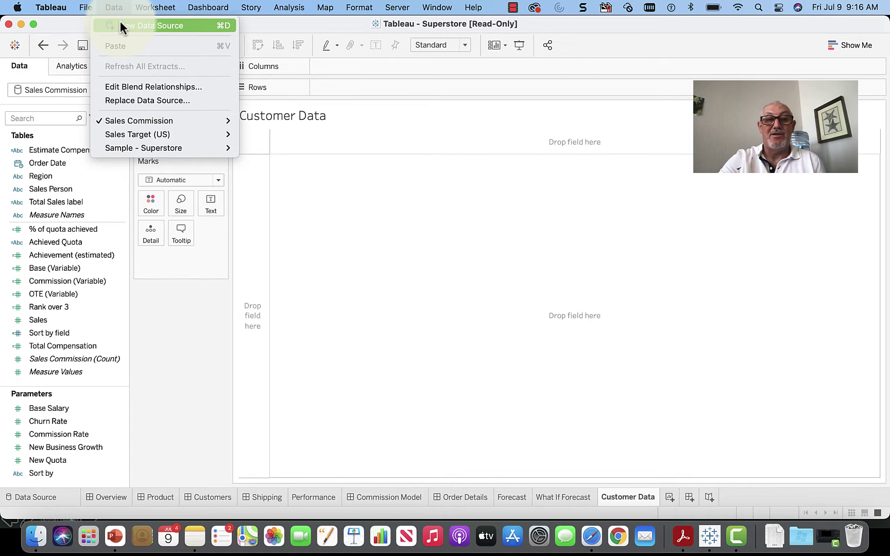
pyautogui.click(120, 24)
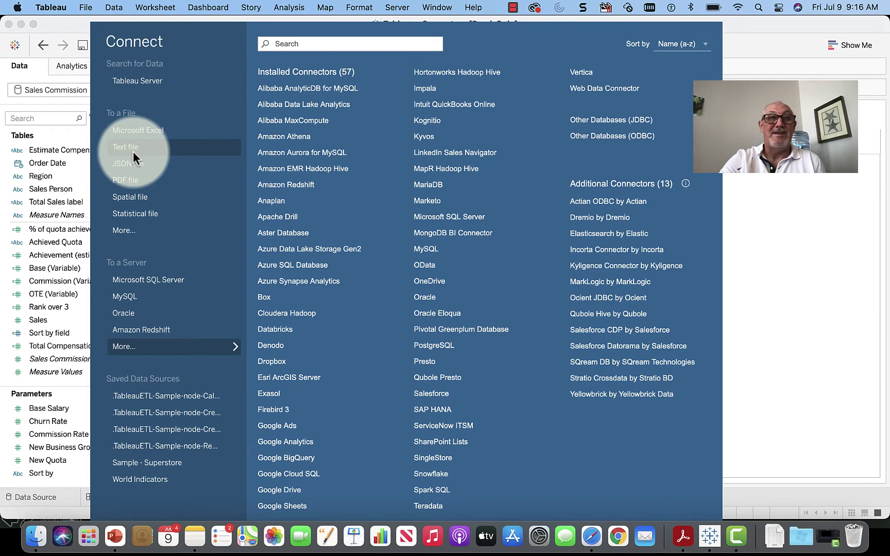
pyautogui.click(133, 152)
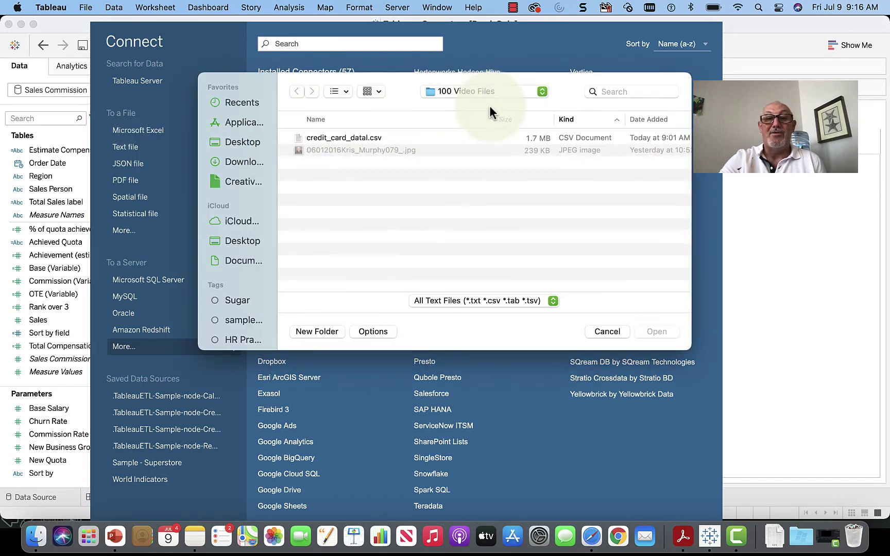
pyautogui.click(344, 139)
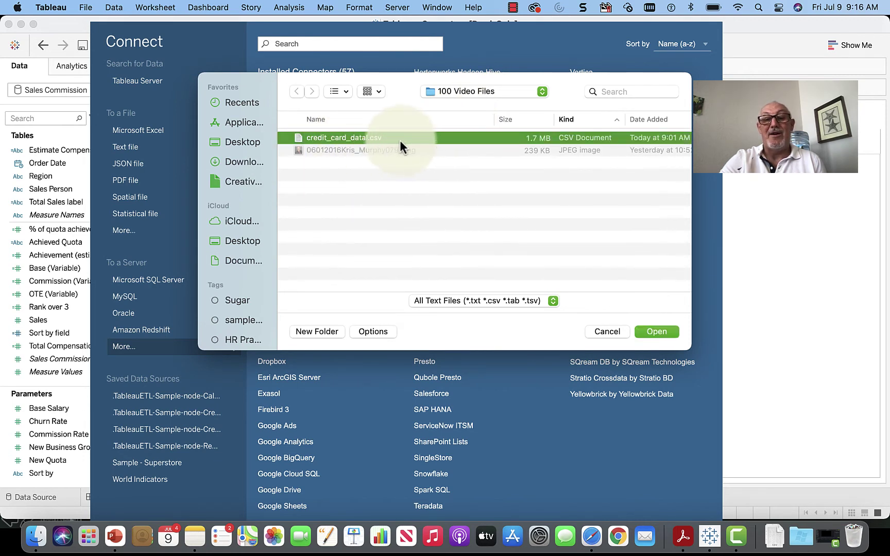
pyautogui.click(650, 331)
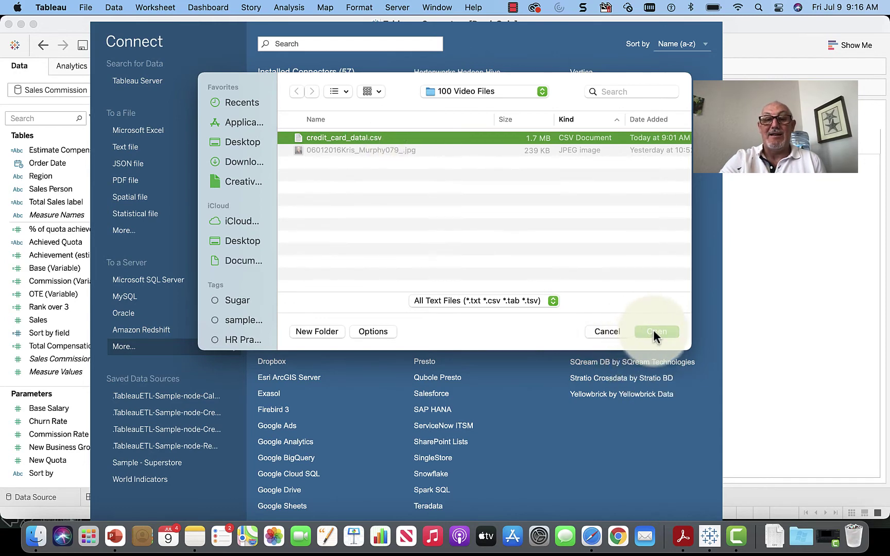
# Load credit_card_datal.csv as a live data source
pyautogui.click(653, 330)
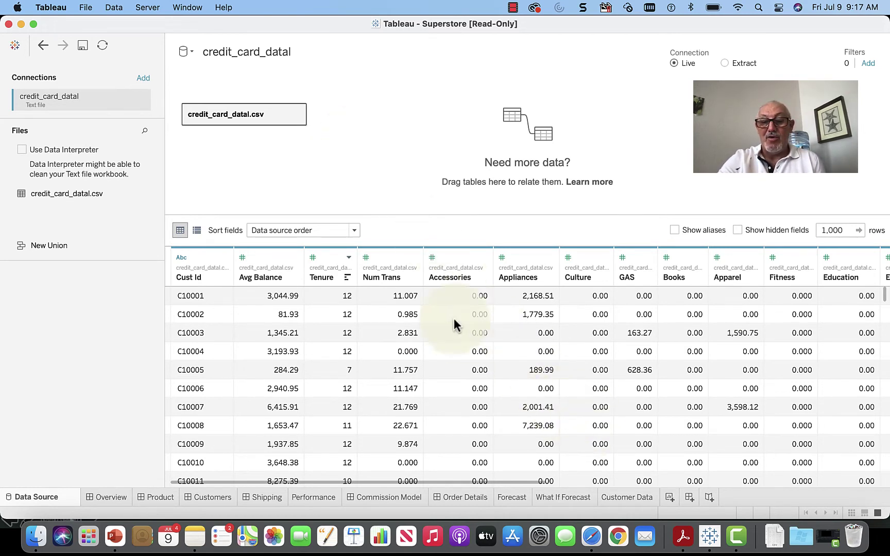
# On Customer Data, plot Avg Balance on Columns and Cust Id on Rows as horizontal bars
pyautogui.click(626, 498)
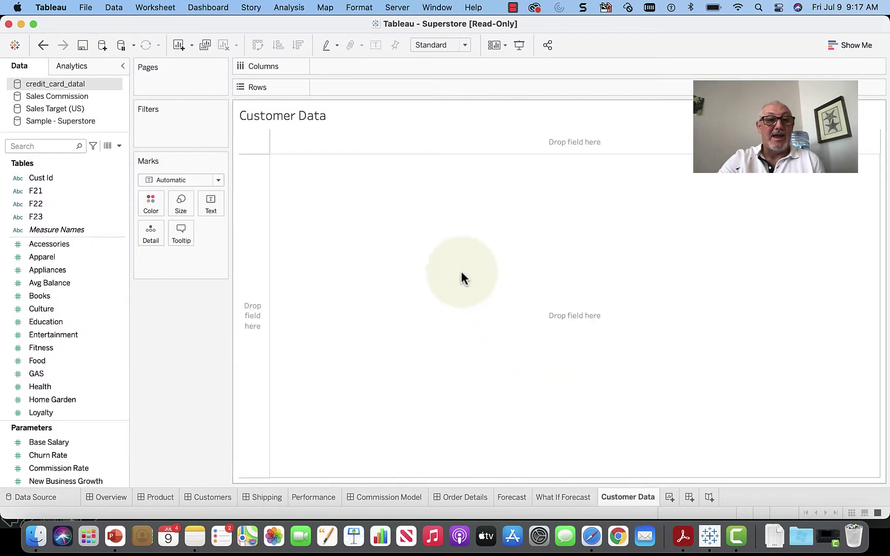
pyautogui.click(107, 269)
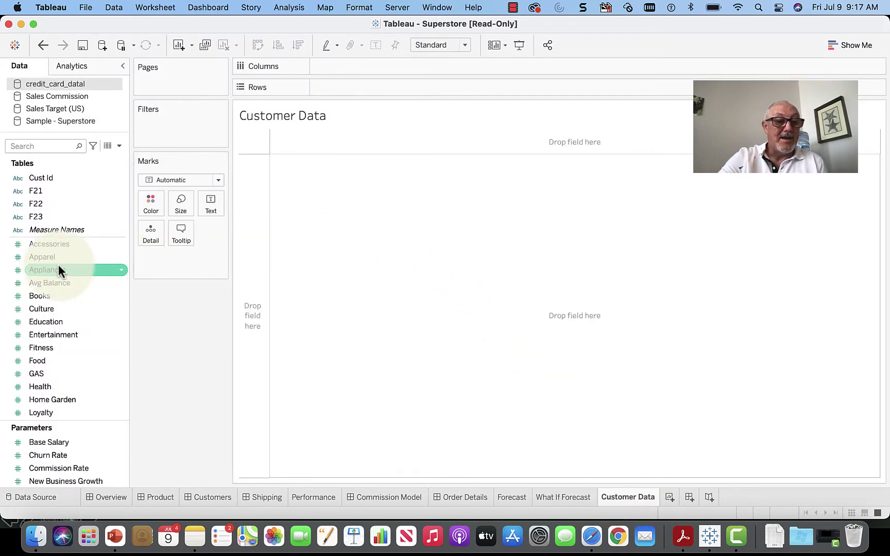
pyautogui.click(99, 375)
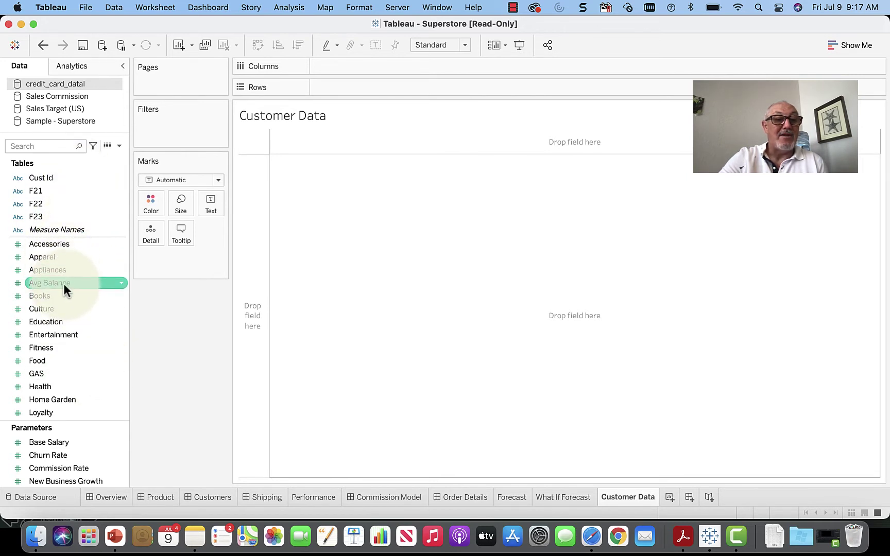
pyautogui.moveTo(63, 283)
pyautogui.mouseDown()
pyautogui.moveTo(310, 213)
pyautogui.moveTo(364, 68)
pyautogui.mouseUp()
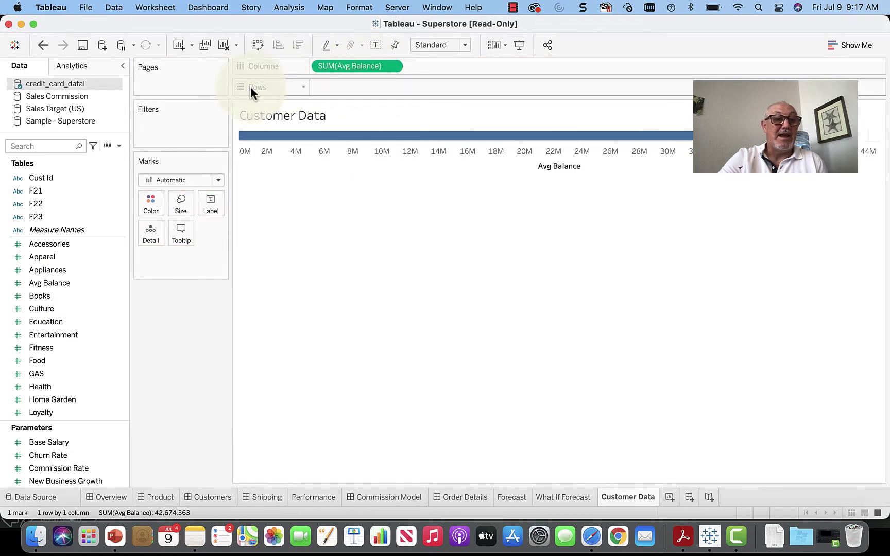
pyautogui.moveTo(51, 181); pyautogui.dragTo(369, 87)
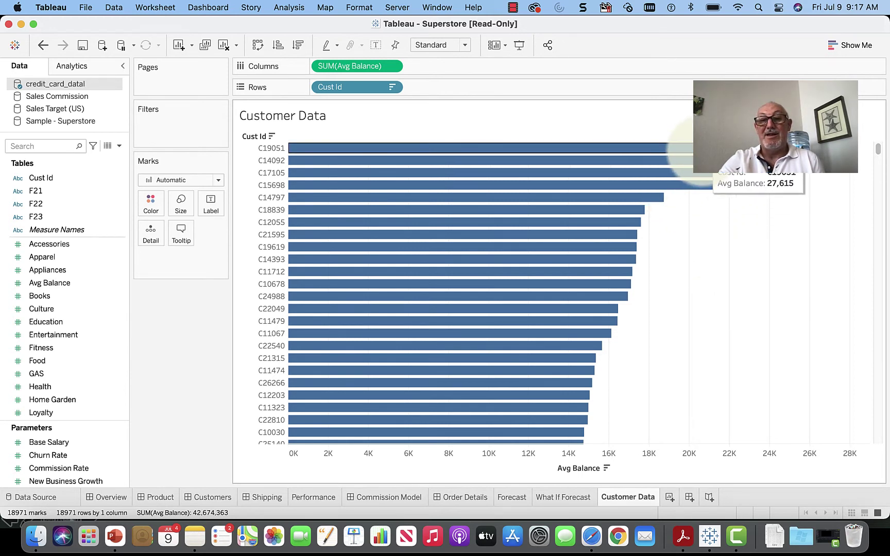
pyautogui.moveTo(568, 461)
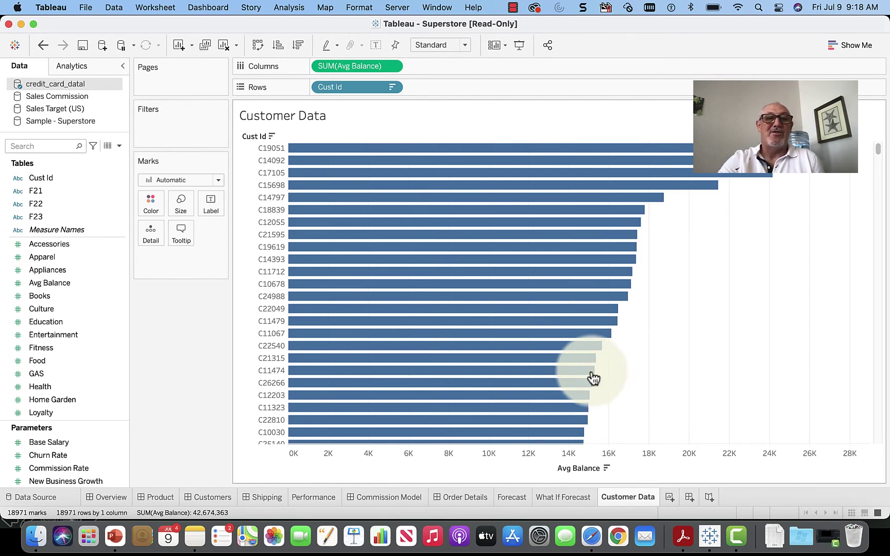
# Export the workbook as a packaged 'Superstore' file into the 100 Video Files folder
pyautogui.click(91, 8)
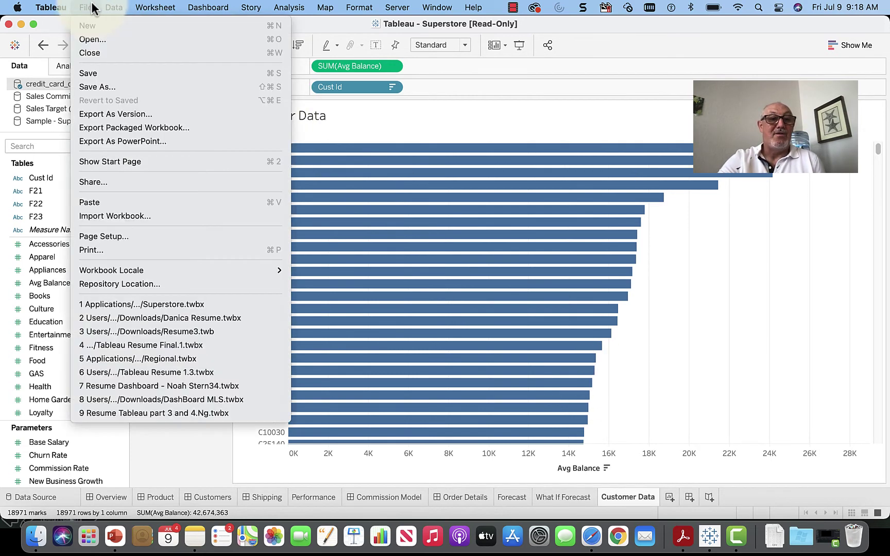
pyautogui.click(113, 131)
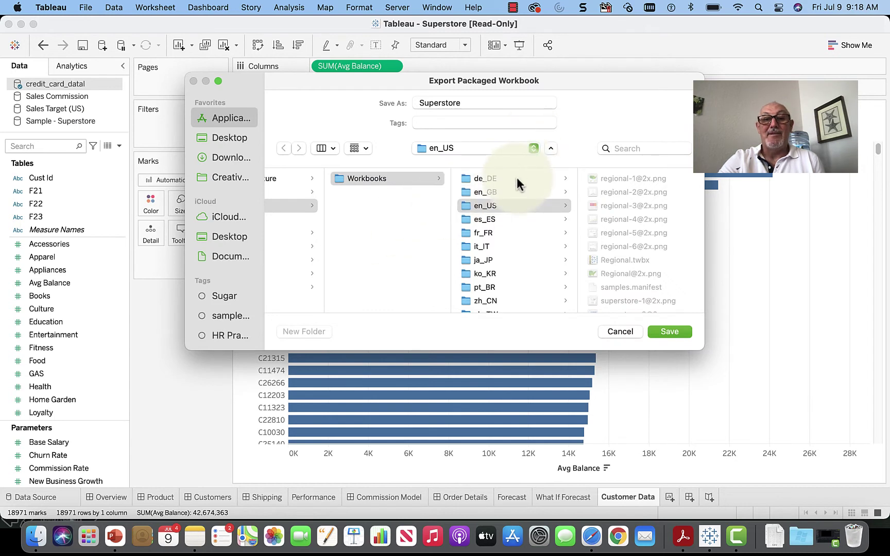
pyautogui.click(530, 149)
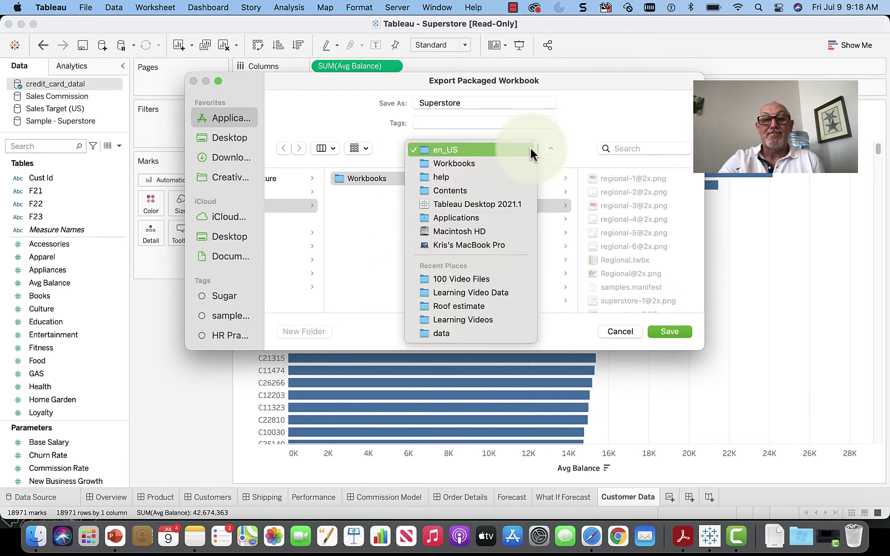
pyautogui.click(488, 275)
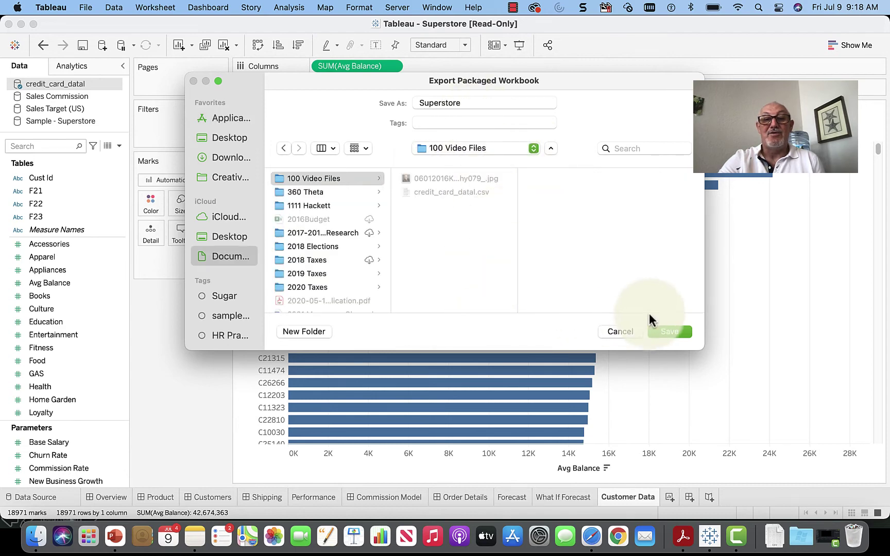
pyautogui.click(670, 331)
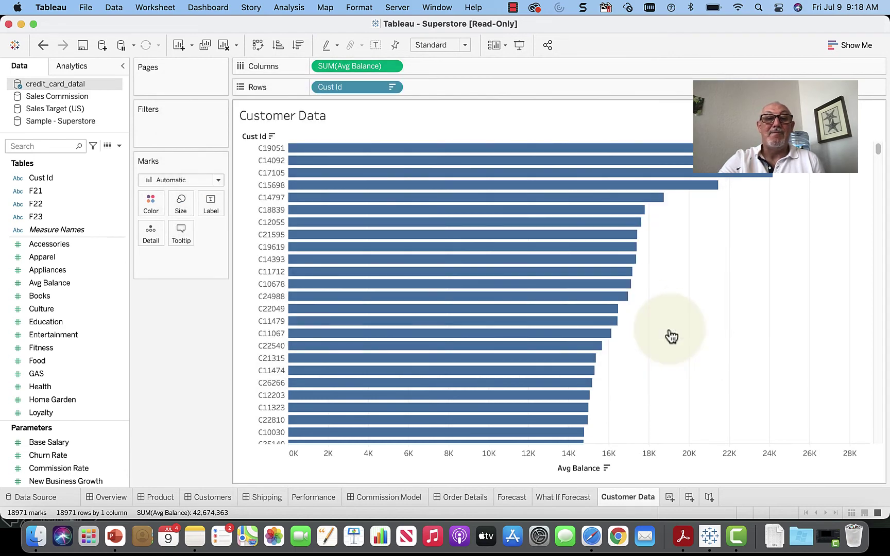
# Save the workbook as Tableau Packaged Workbook 'Superstore2' in the 100 Video Files folder
pyautogui.click(85, 7)
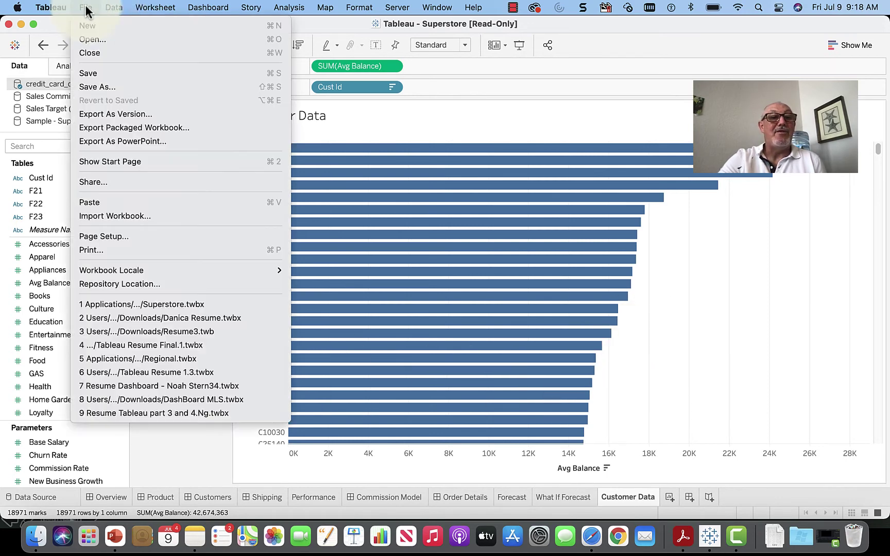
pyautogui.click(104, 86)
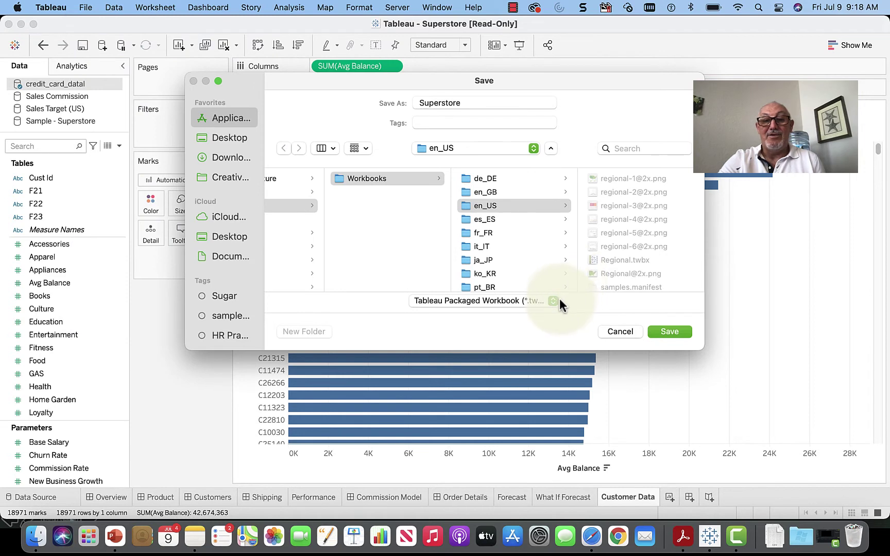
pyautogui.click(553, 300)
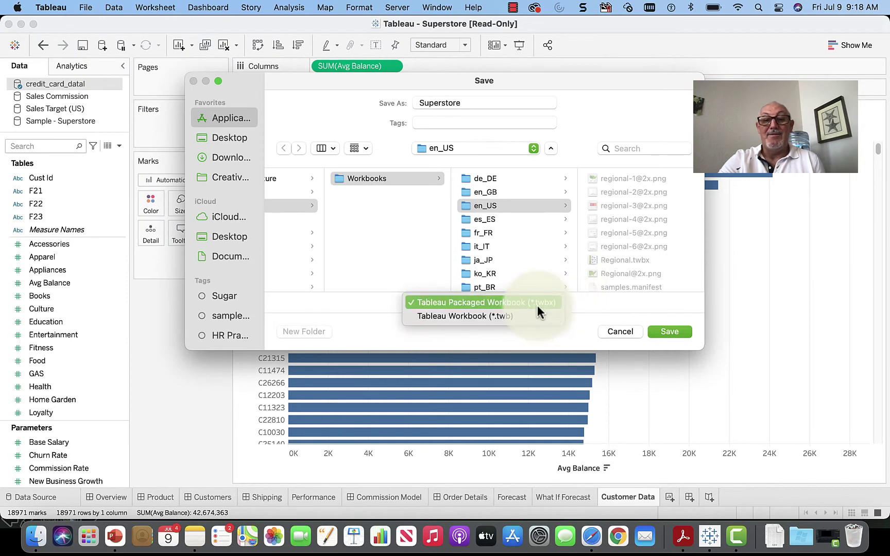
pyautogui.click(535, 306)
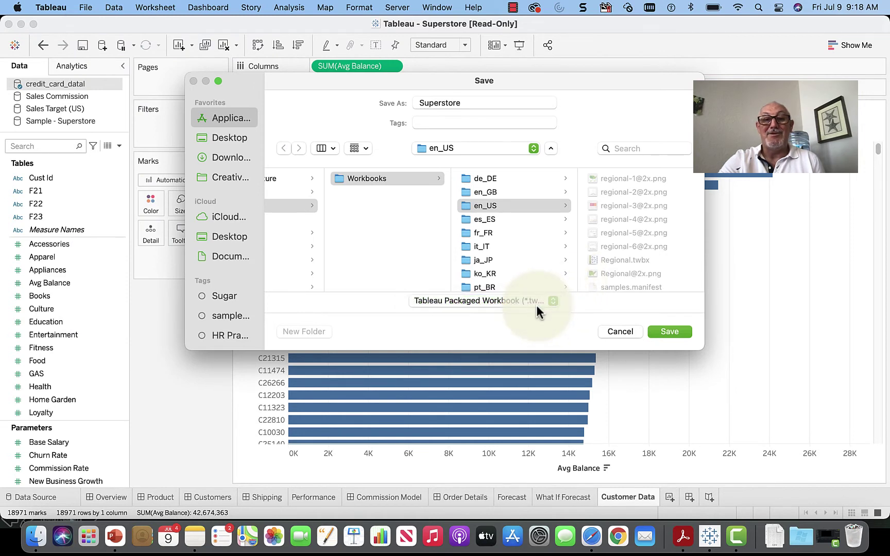
pyautogui.click(530, 148)
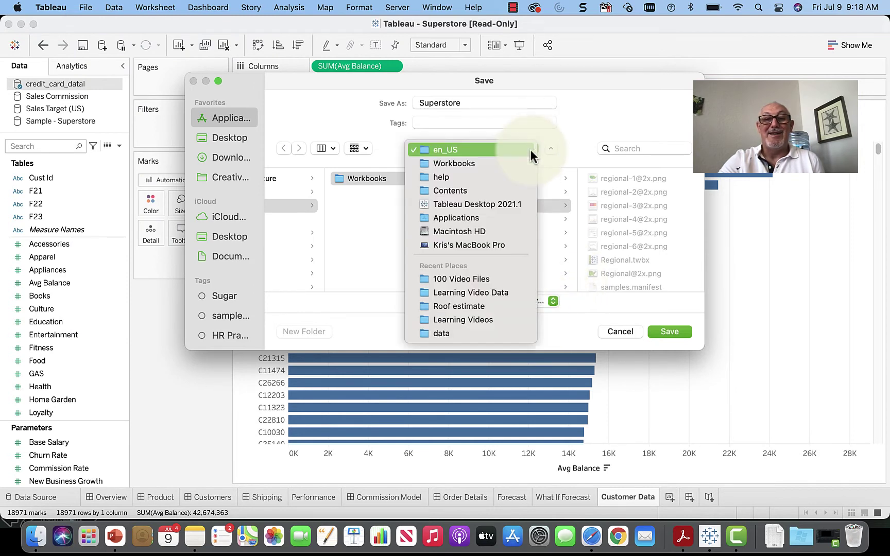
pyautogui.click(521, 279)
pyautogui.click(487, 89)
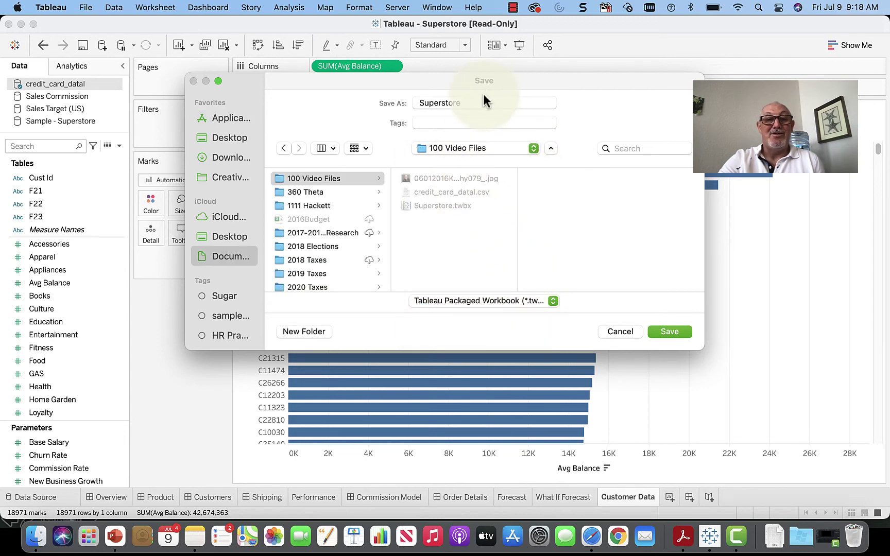
pyautogui.click(482, 102)
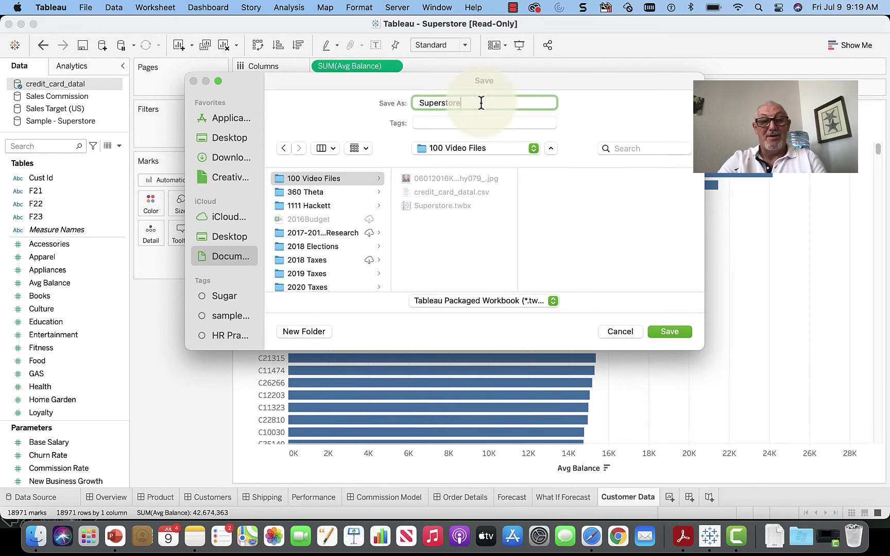
pyautogui.write('2')
pyautogui.click(680, 333)
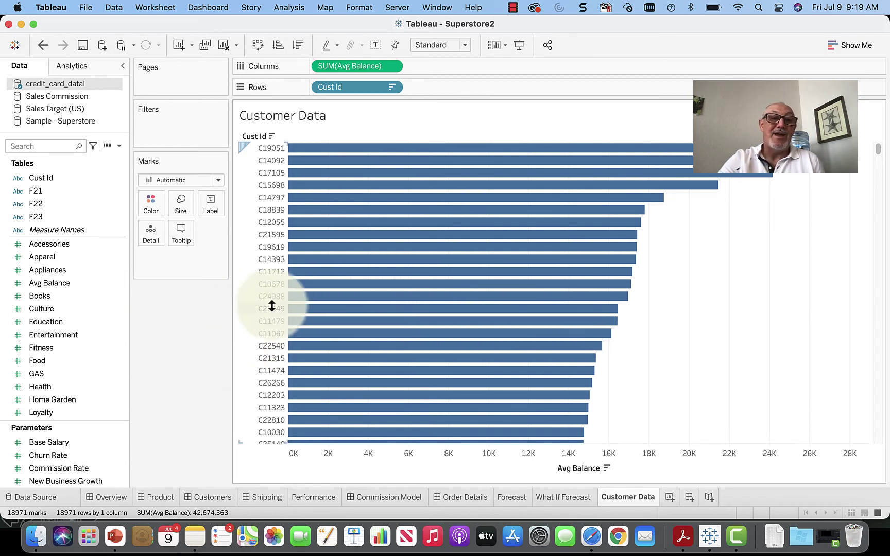
# Show the Executive Overview dashboard by selecting the Overview sheet tab
pyautogui.click(39, 374)
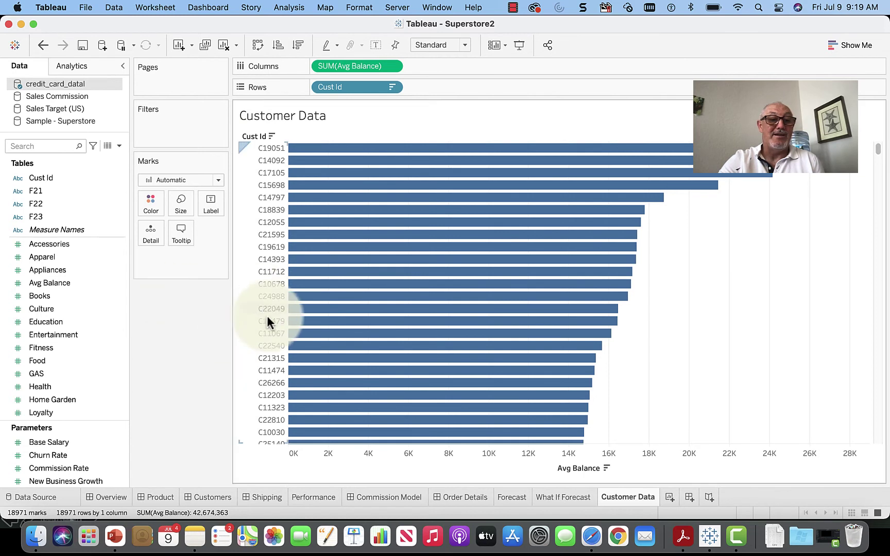
pyautogui.moveTo(125, 390); pyautogui.dragTo(271, 314)
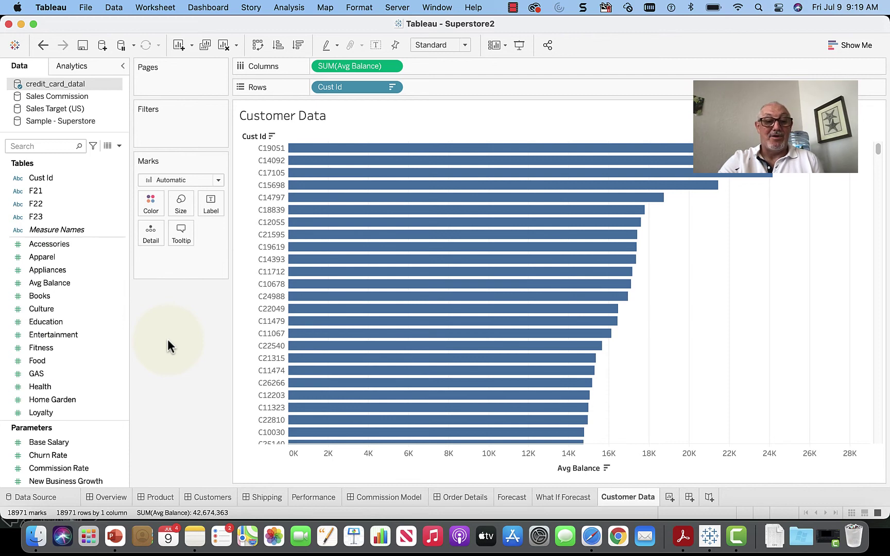
pyautogui.click(115, 497)
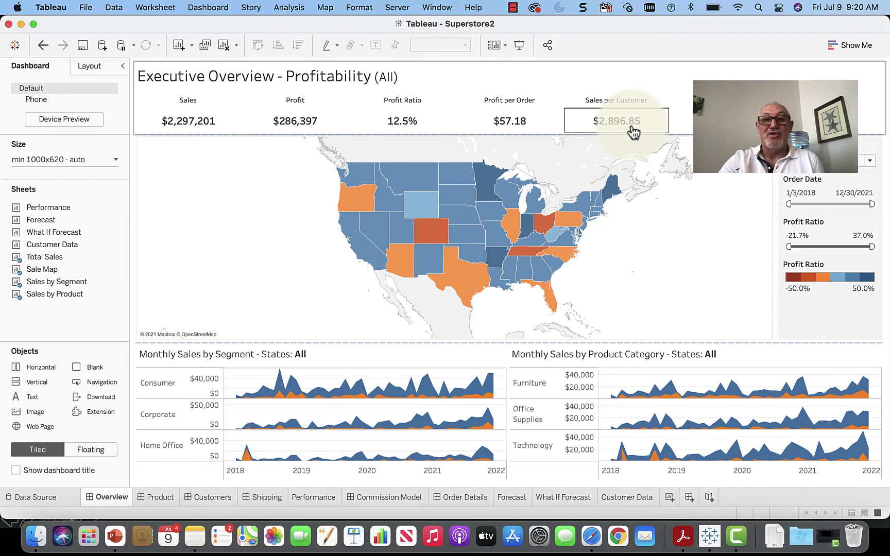
pyautogui.click(634, 133)
pyautogui.click(219, 206)
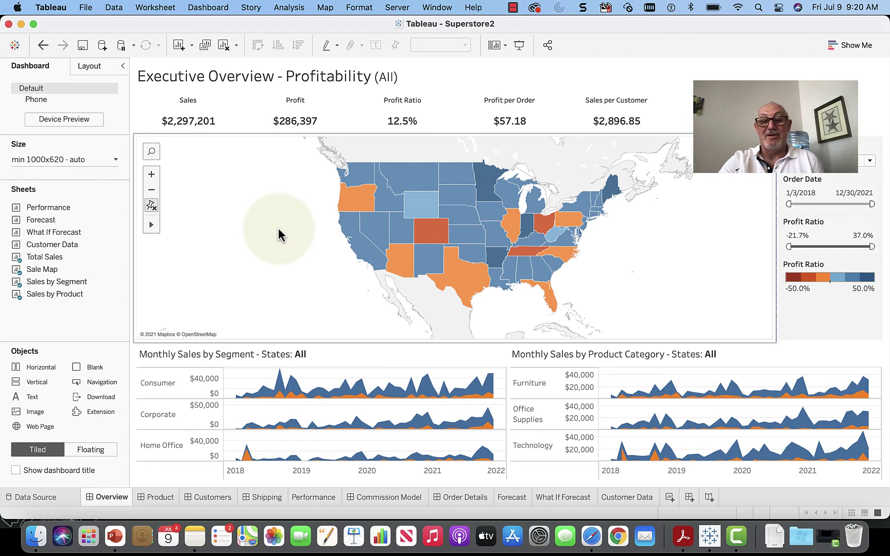
# Create a new Sheet 23 and switch its data source to Sales Target (US)
pyautogui.click(669, 497)
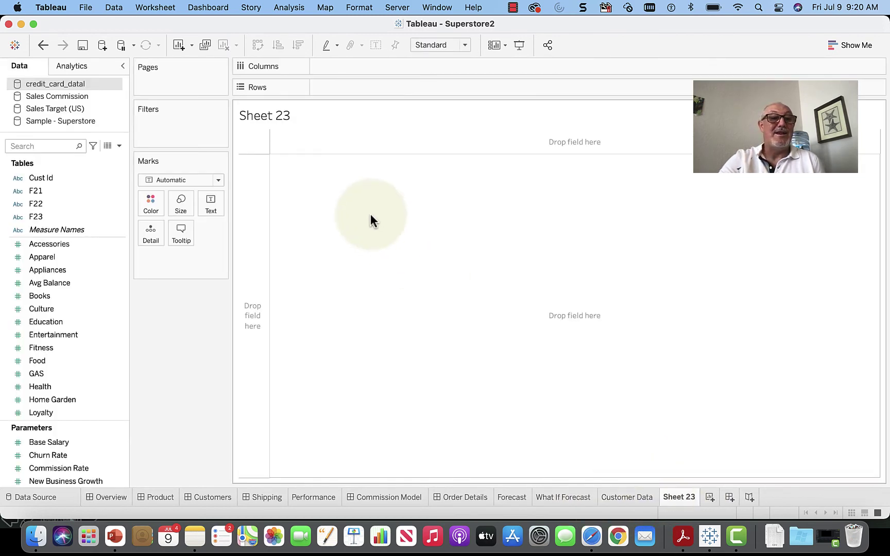
pyautogui.click(62, 103)
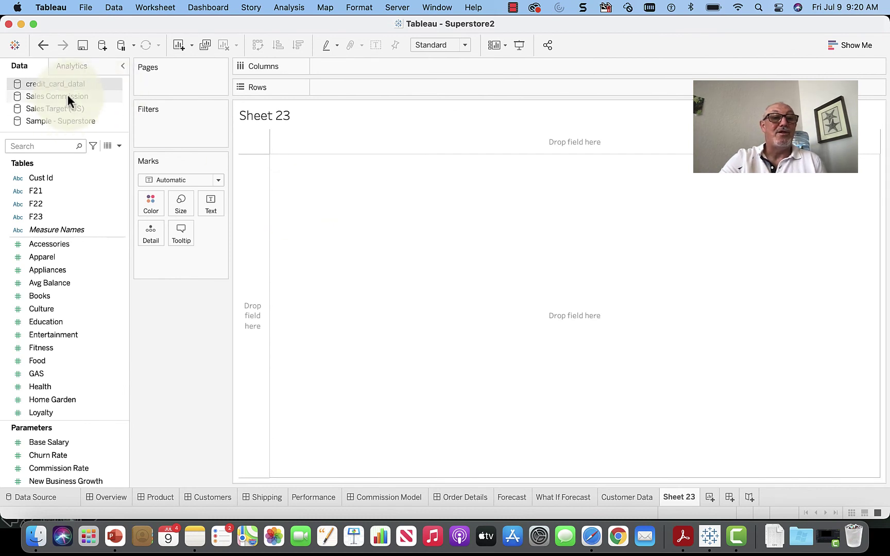
pyautogui.click(66, 88)
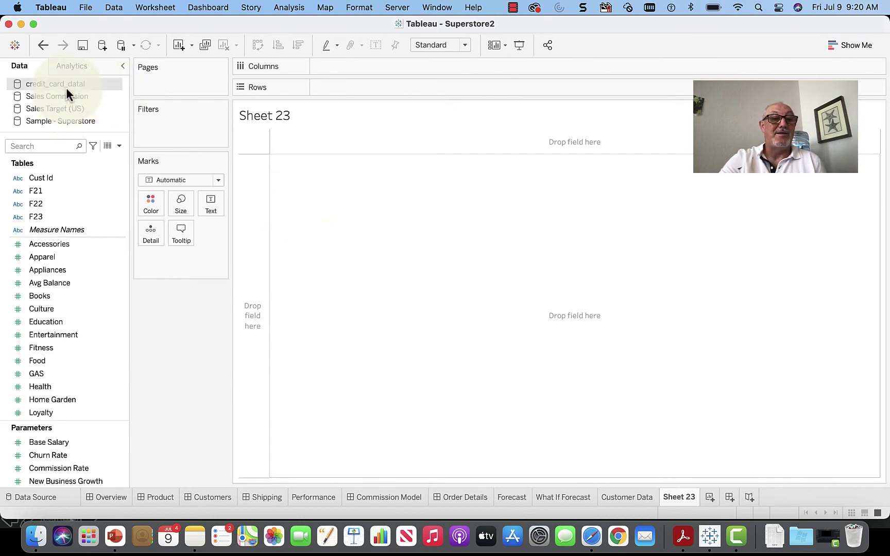
pyautogui.click(58, 98)
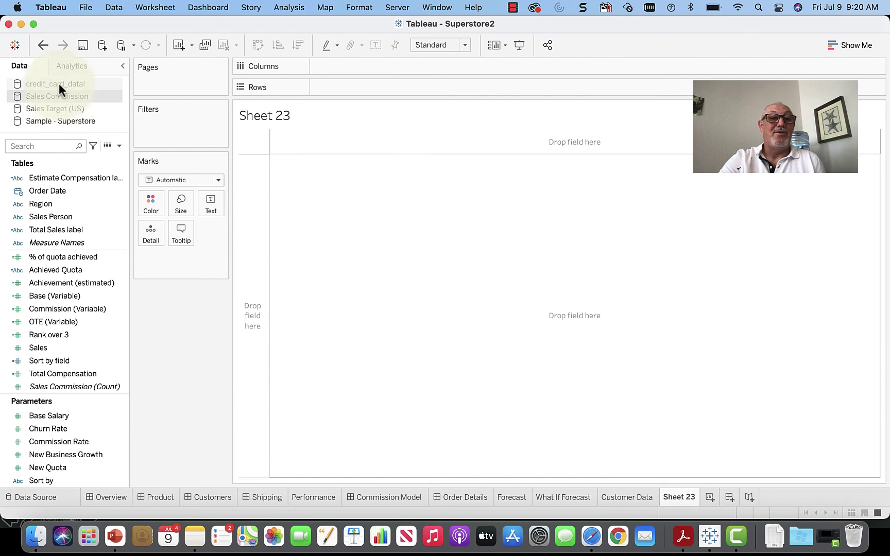
pyautogui.click(58, 84)
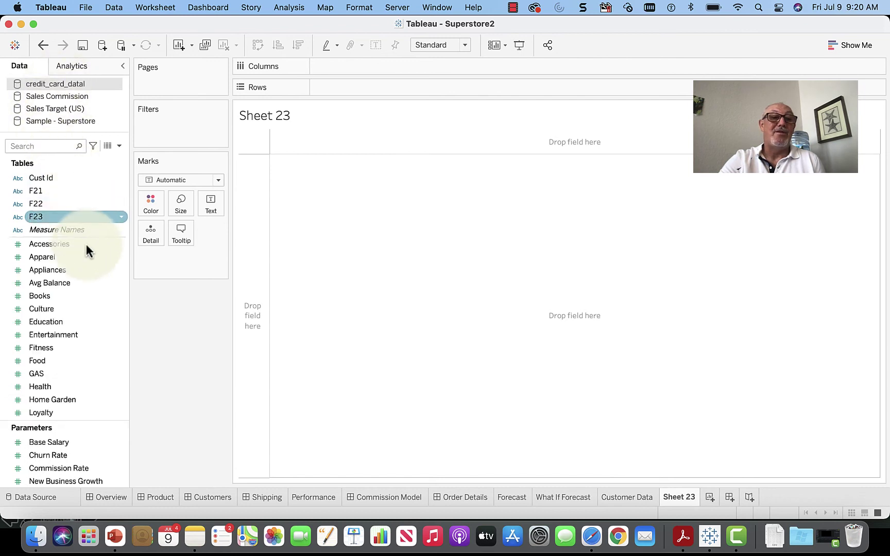
pyautogui.click(107, 285)
pyautogui.click(43, 82)
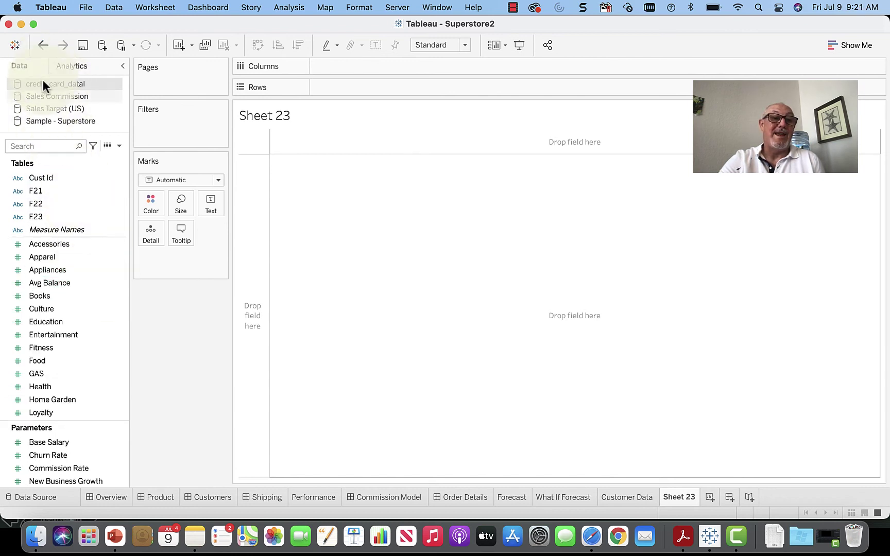
pyautogui.click(53, 117)
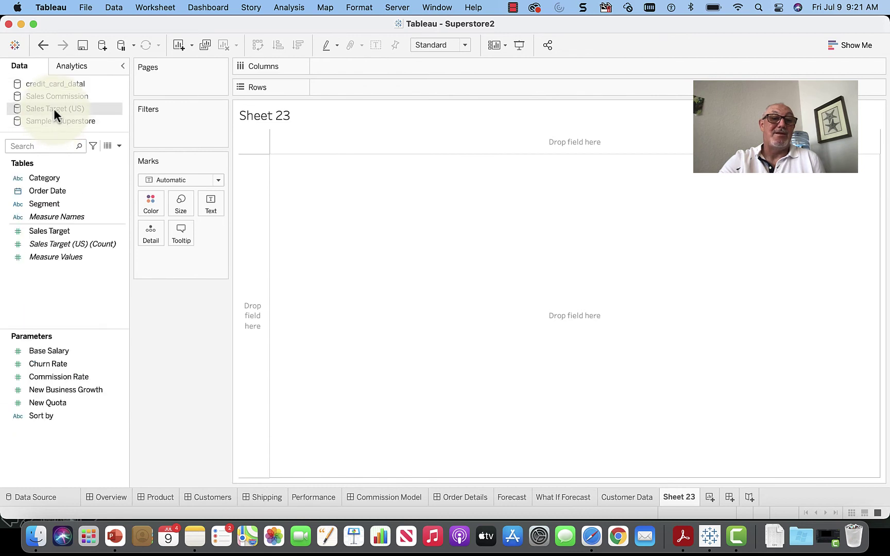
# Chart Base Salary by Category, then view the Sales Target (US) data source page
pyautogui.moveTo(45, 178)
pyautogui.mouseDown()
pyautogui.moveTo(377, 69)
pyautogui.moveTo(347, 65)
pyautogui.mouseUp()
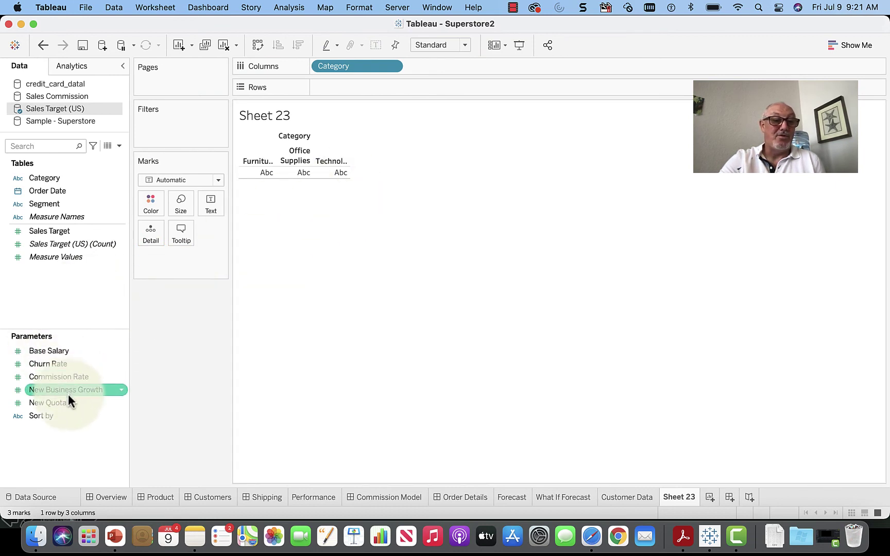
pyautogui.moveTo(70, 351); pyautogui.dragTo(359, 86)
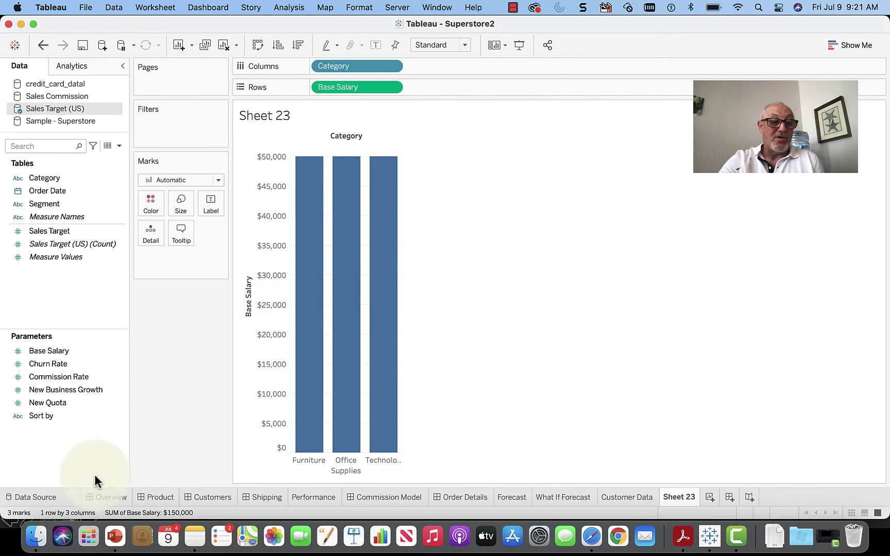
pyautogui.click(52, 497)
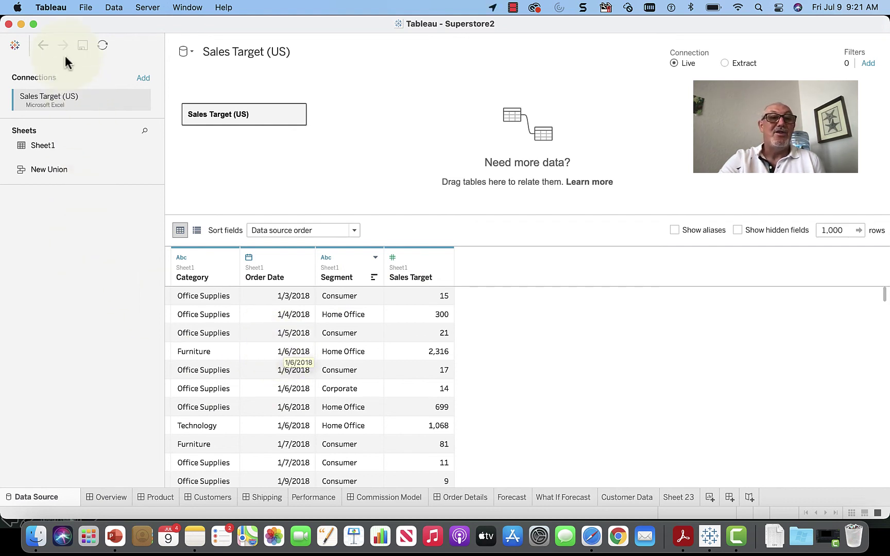
# Refresh the Sales Target (US) data source, then return to the Customer Data sheet
pyautogui.click(113, 7)
pyautogui.click(125, 41)
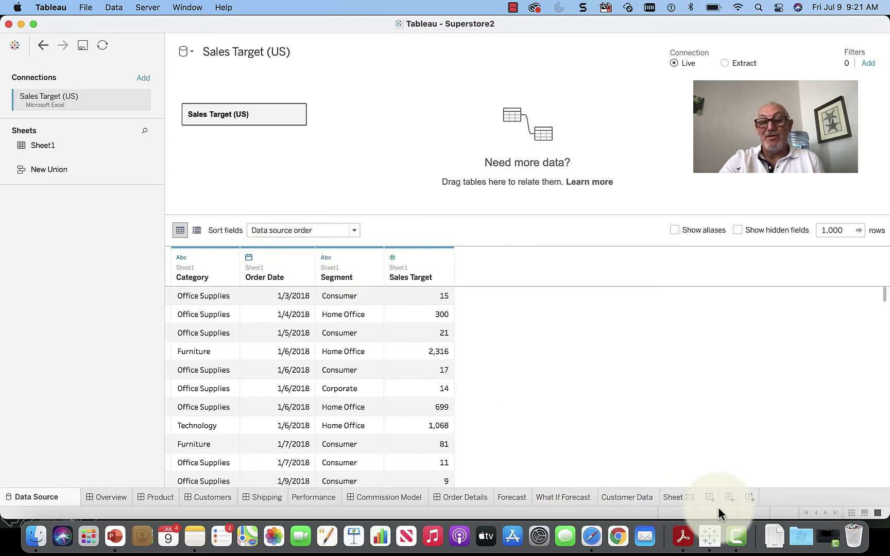
pyautogui.click(632, 497)
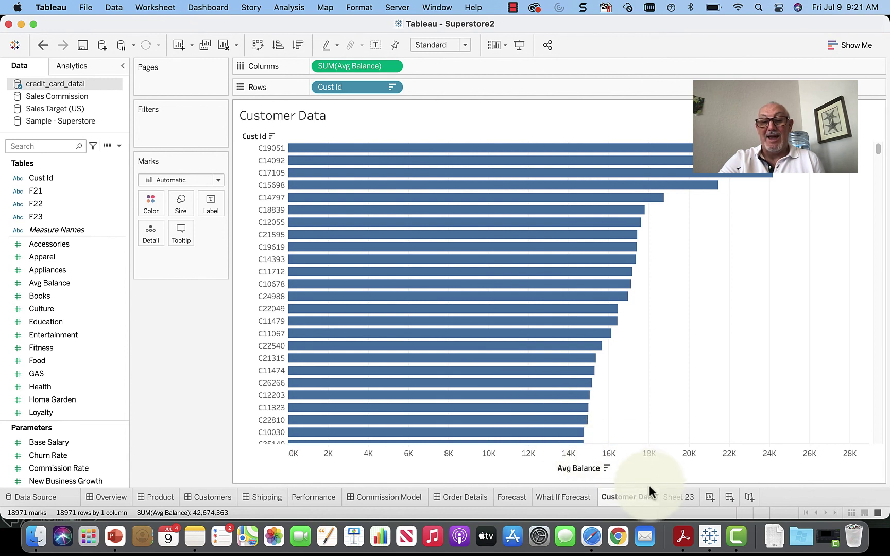
# Switch to Sheet 23 with the Base Salary by Category bars
pyautogui.click(667, 498)
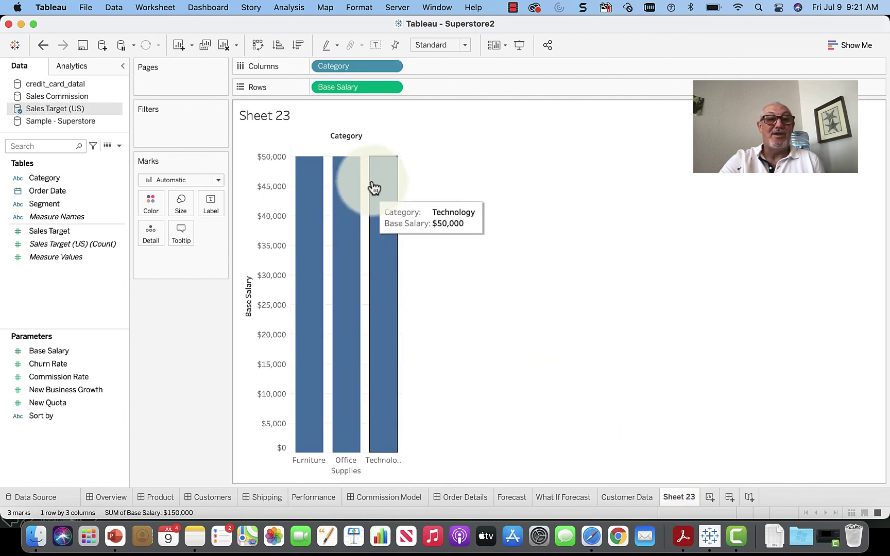